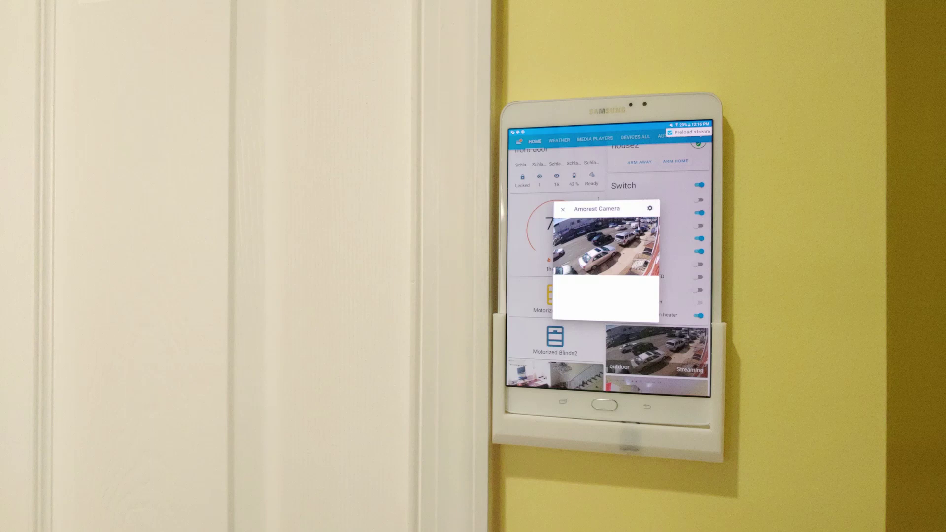
{"action": "left_click", "coordinate": [647, 407]}
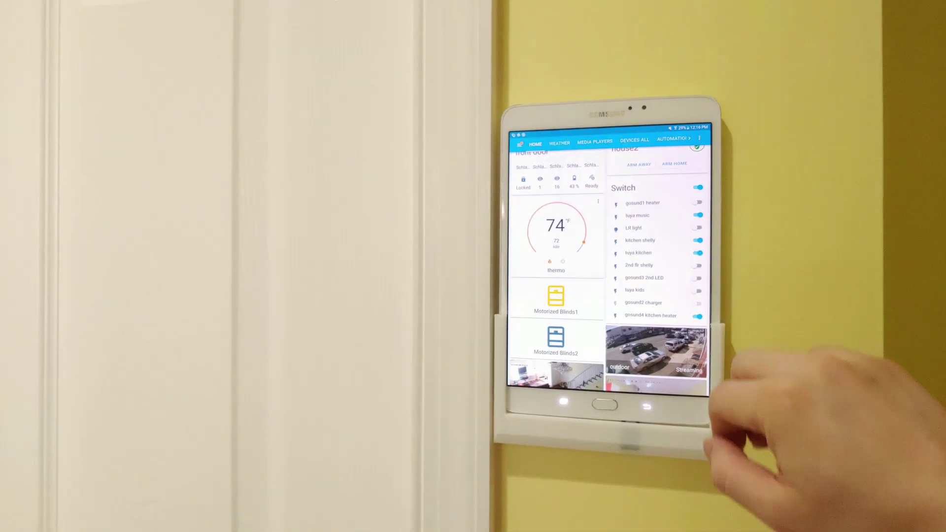
{"action": "left_click_drag", "start_coordinate": [688, 244], "coordinate": [656, 229]}
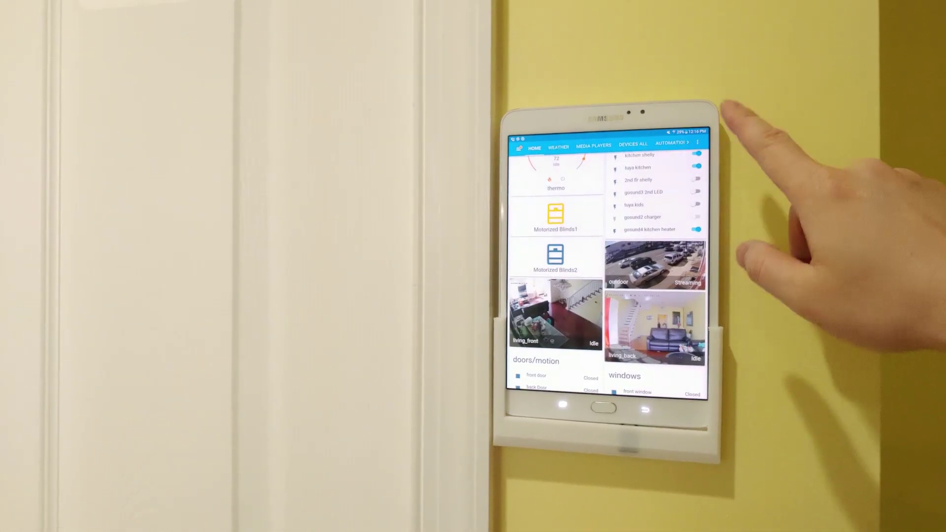
{"action": "scroll", "coordinate": [601, 317], "scroll_direction": "down", "scroll_amount": 5}
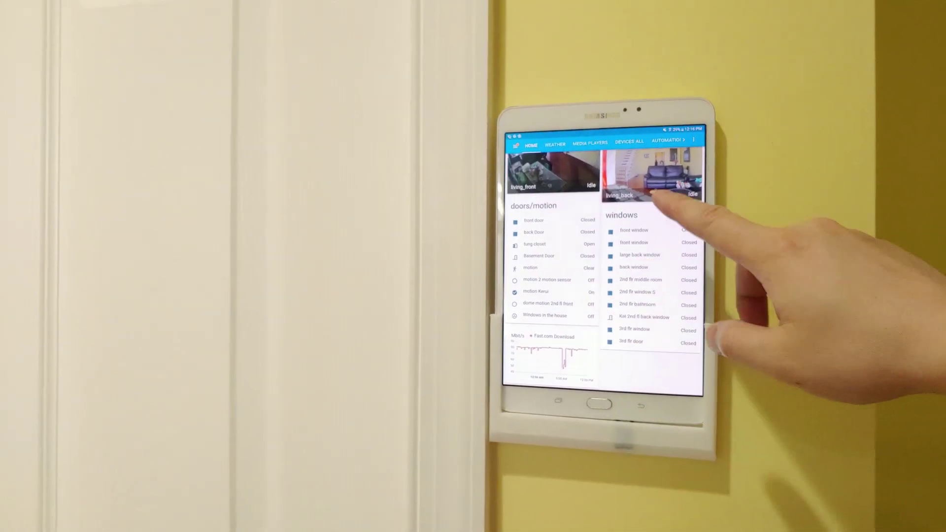
{"action": "left_click", "coordinate": [638, 406]}
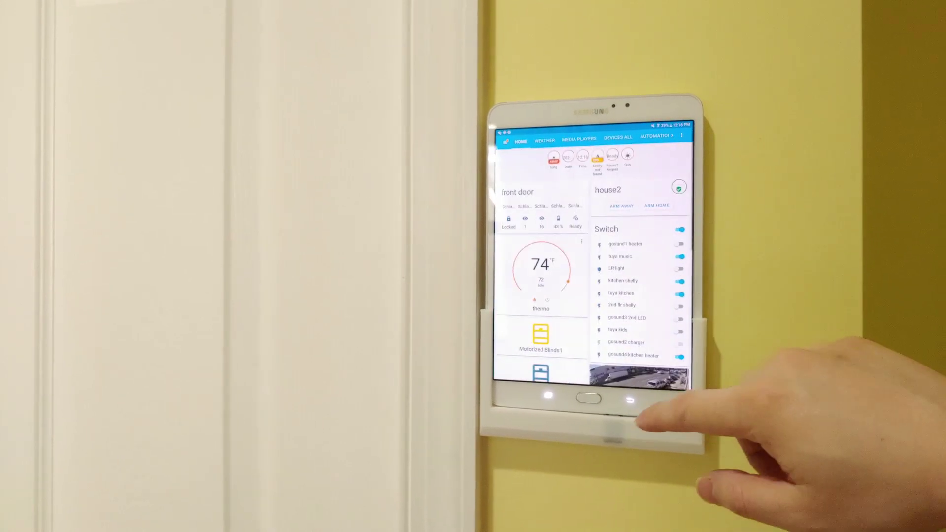
{"action": "left_click", "coordinate": [533, 142]}
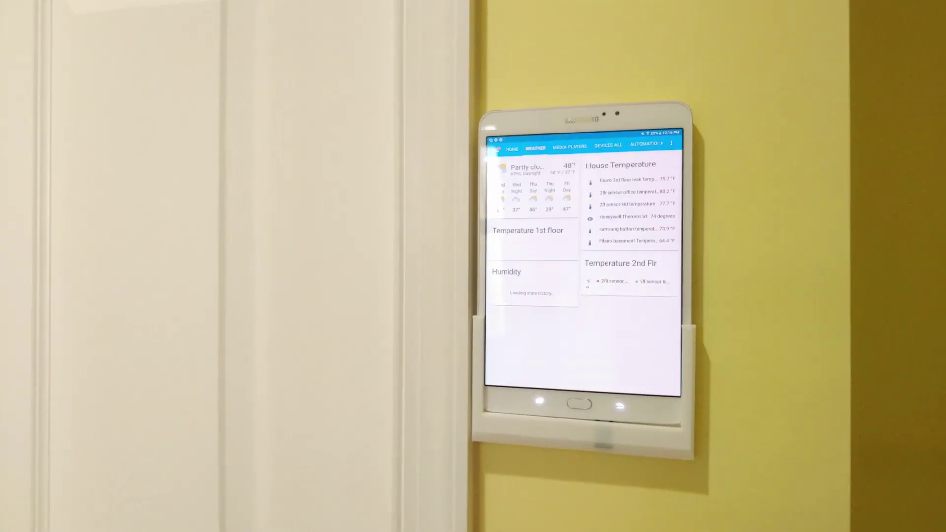